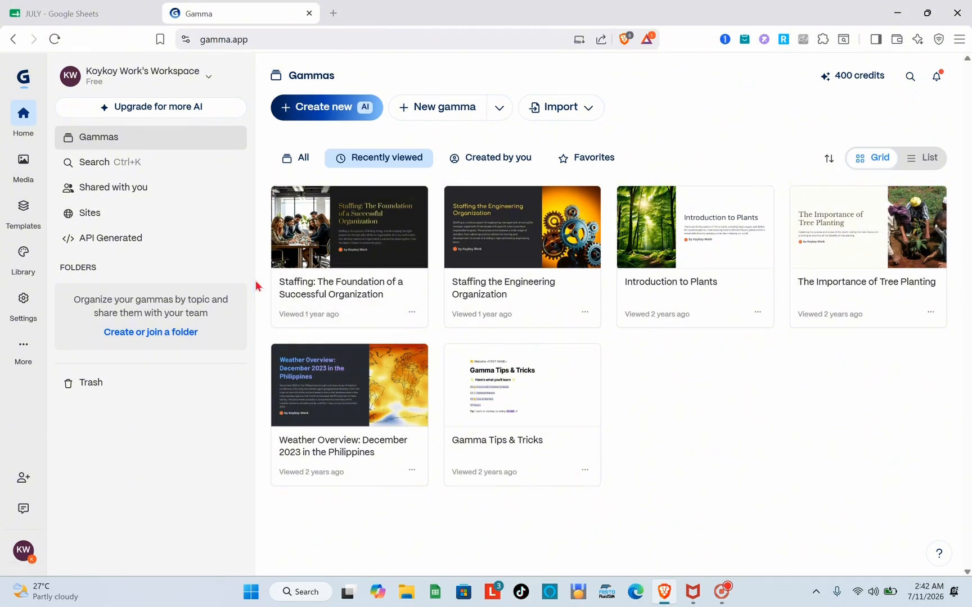
Start a new AI-generated presentation from a one-line prompt.
left_click(329, 111)
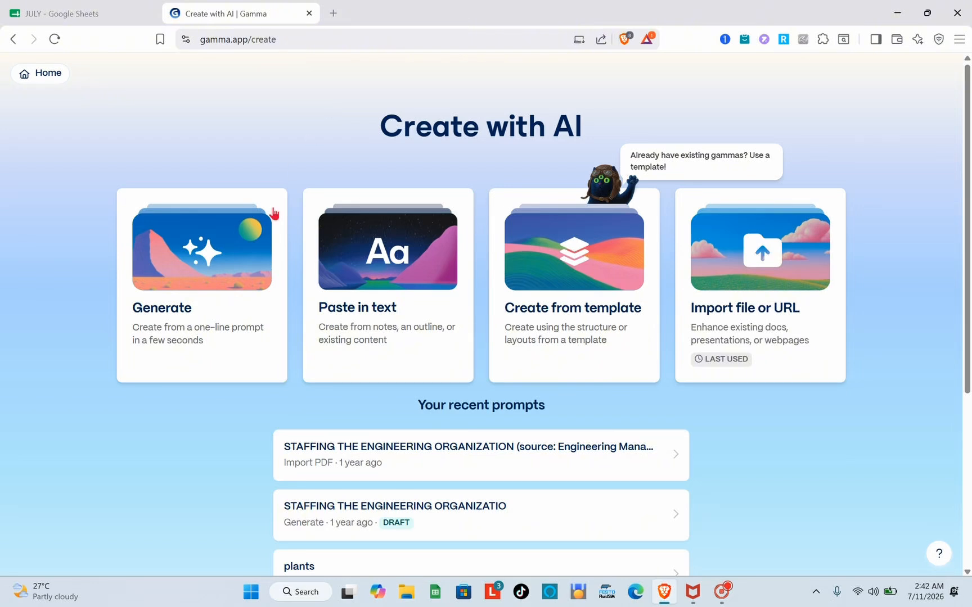
left_click(198, 280)
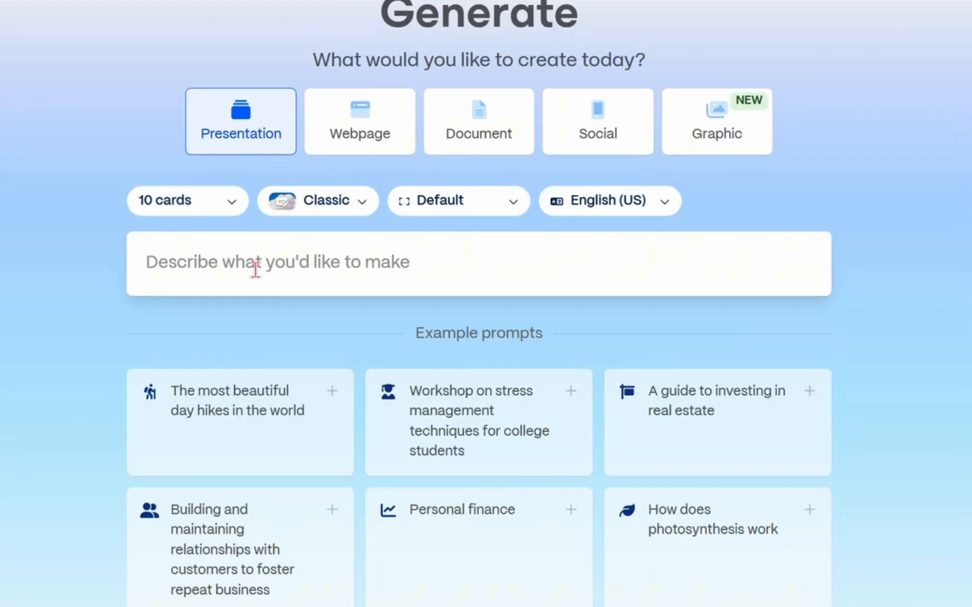
left_click(330, 280)
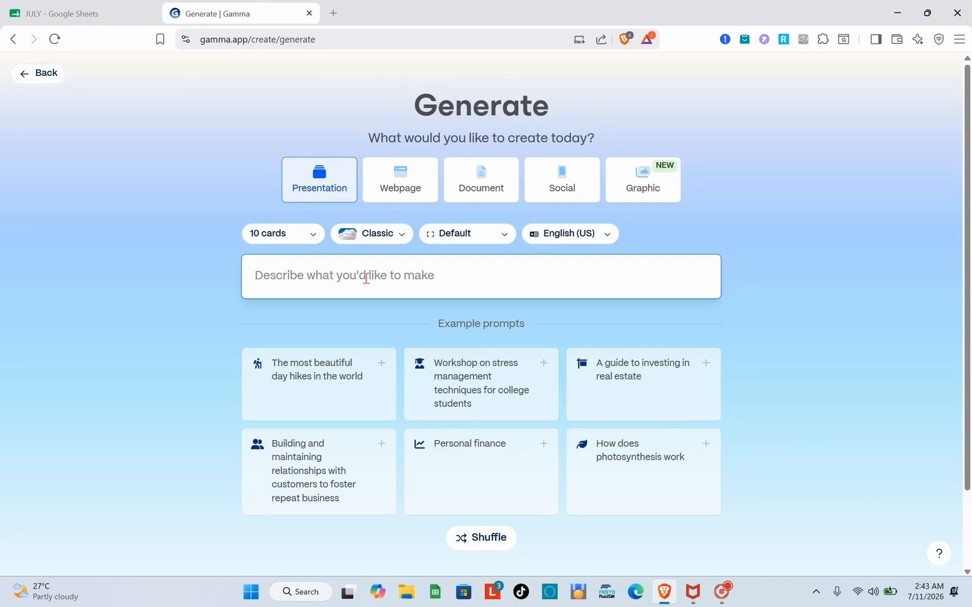
Enter the prompt "explain climate change for high school students" and generate its outline.
type("ex")
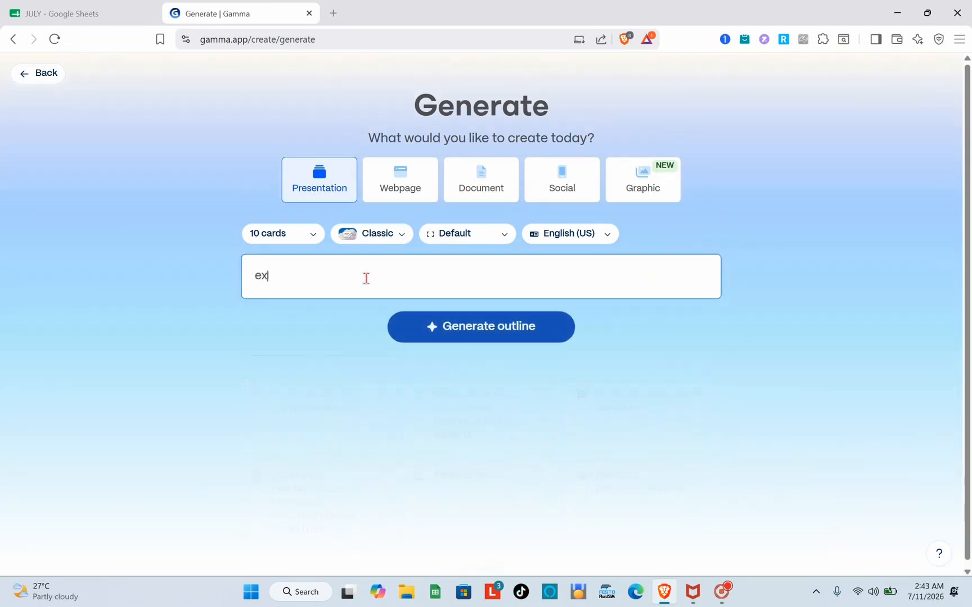
type("palin")
key("BackSpace")
key("BackSpace")
key("BackSpace")
key("BackSpace")
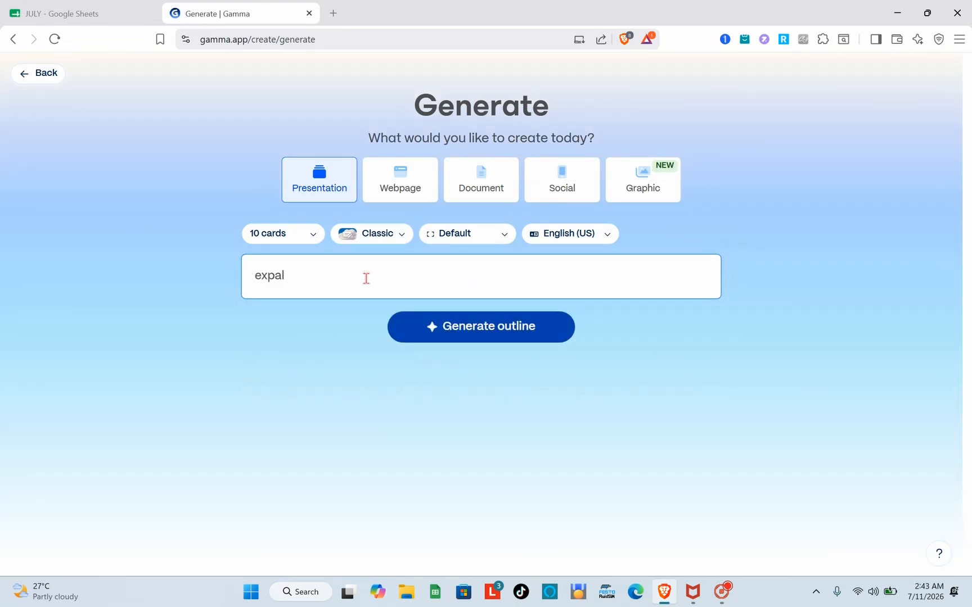
type("lain climate c")
type("hange")
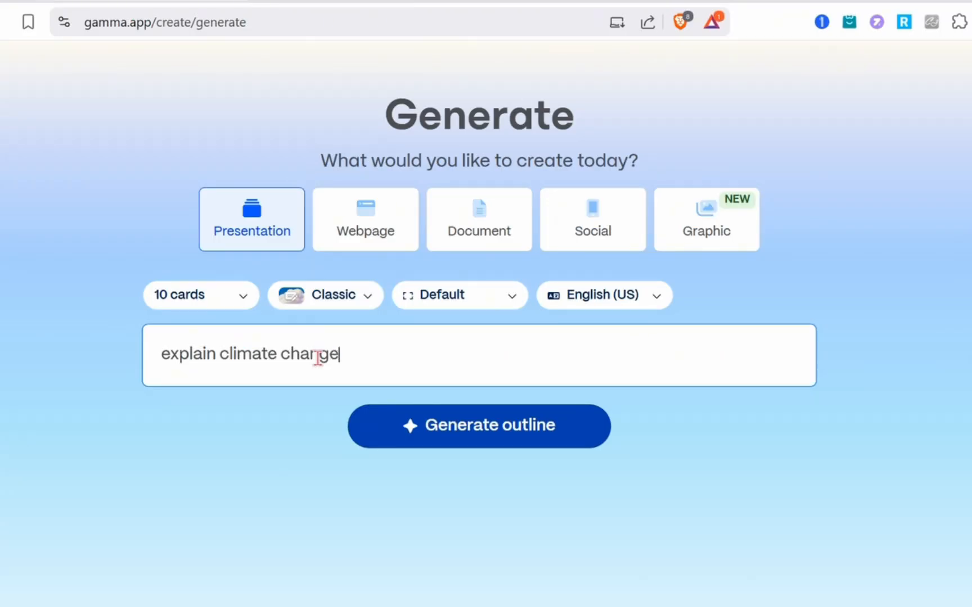
type(" for high s")
type("chool")
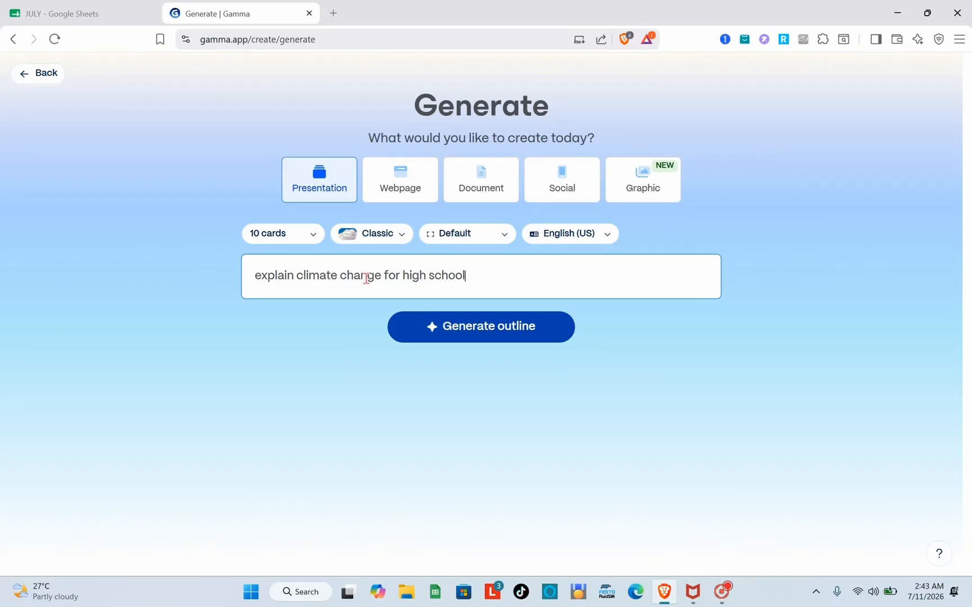
type(" students")
key("Return")
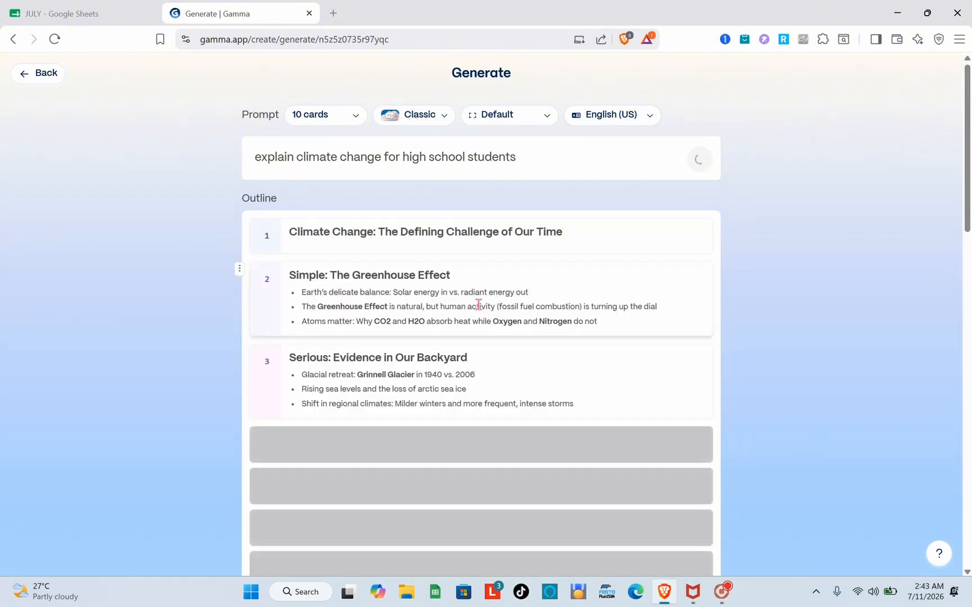
Review the titles and bullet points of the cards in the generated outline.
scroll(478, 304, "down", 3)
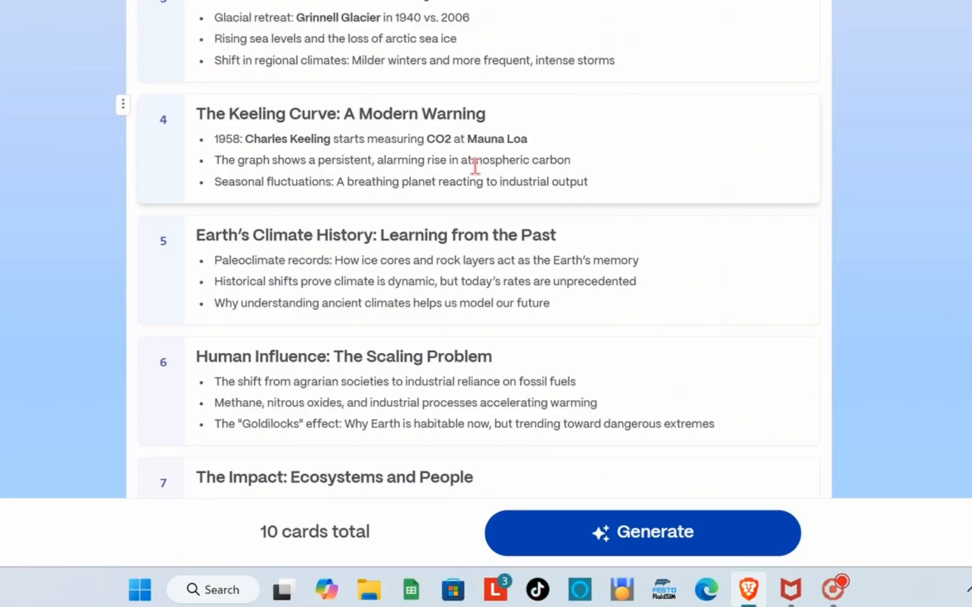
scroll(397, 262, "down", 3)
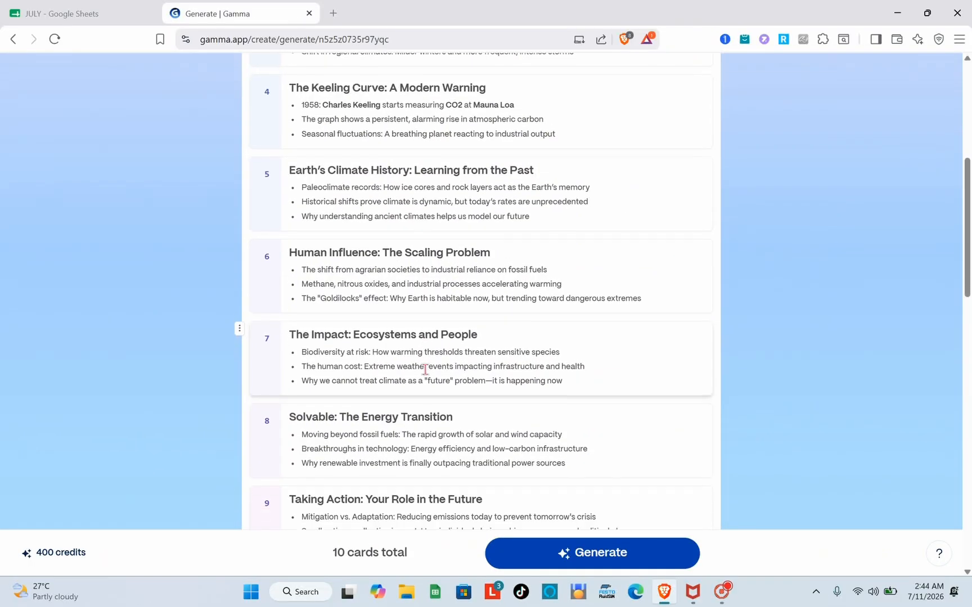
scroll(425, 369, "down", 1)
scroll(424, 369, "down", 3)
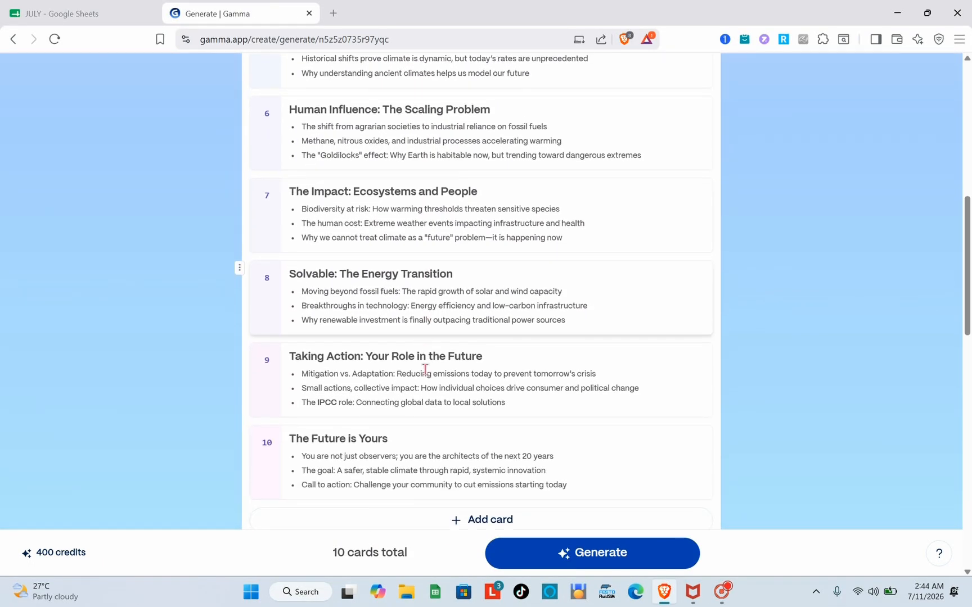
scroll(425, 370, "up", 8)
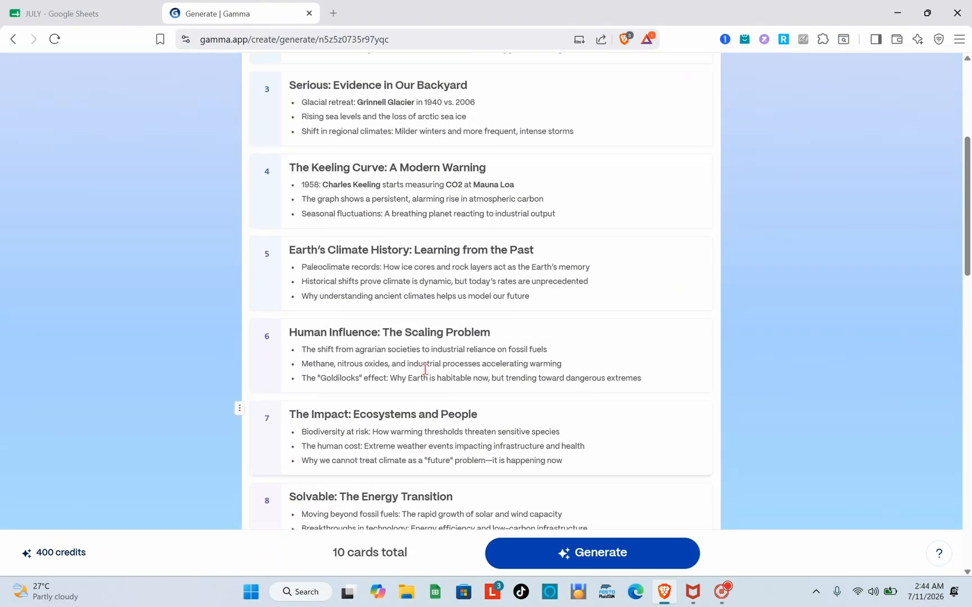
scroll(424, 369, "down", 2)
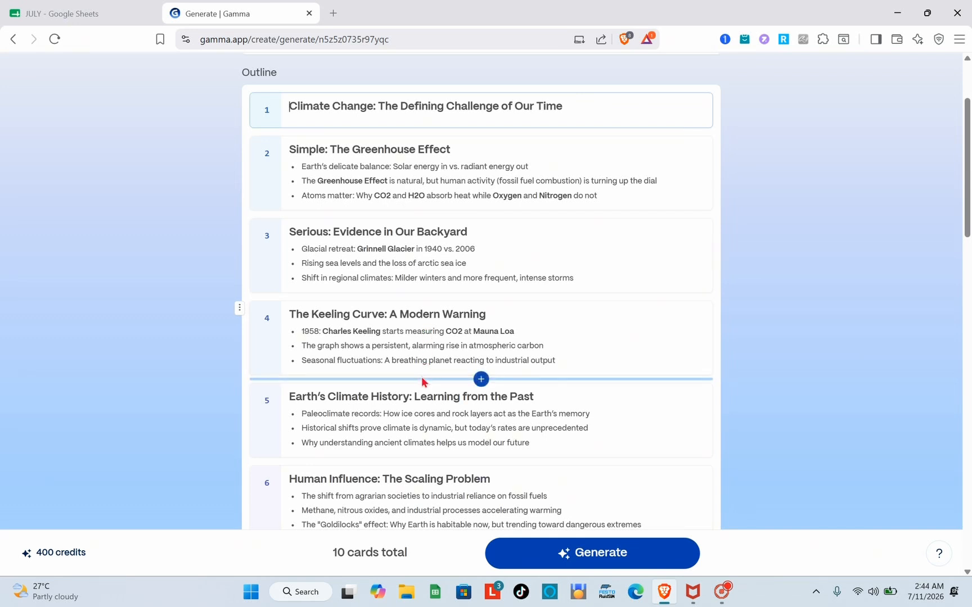
scroll(428, 318, "down", 2)
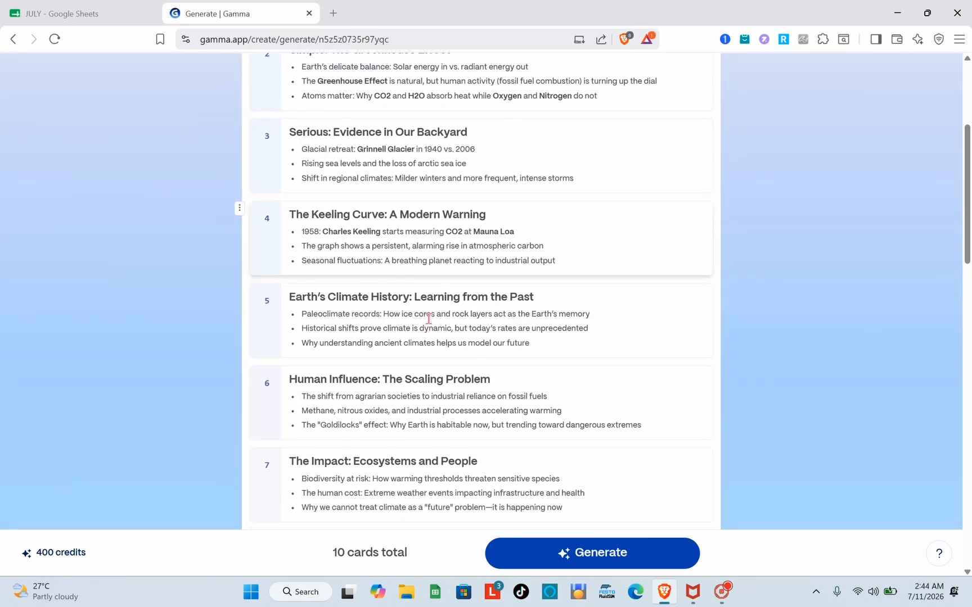
scroll(428, 319, "down", 2)
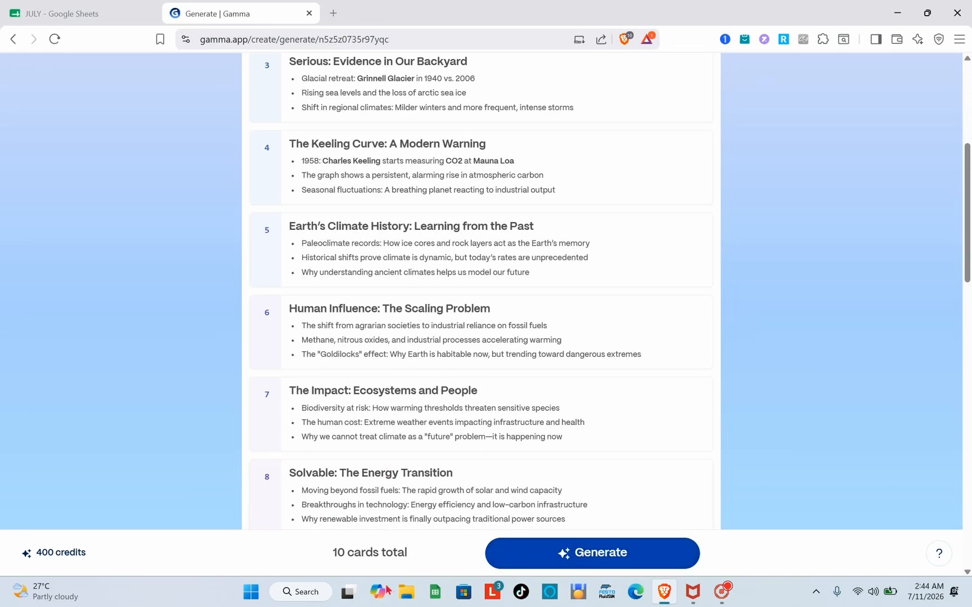
Check the text amount and visual settings below the outline, and generate the 10-card presentation.
scroll(422, 442, "down", 6)
scroll(420, 433, "down", 5)
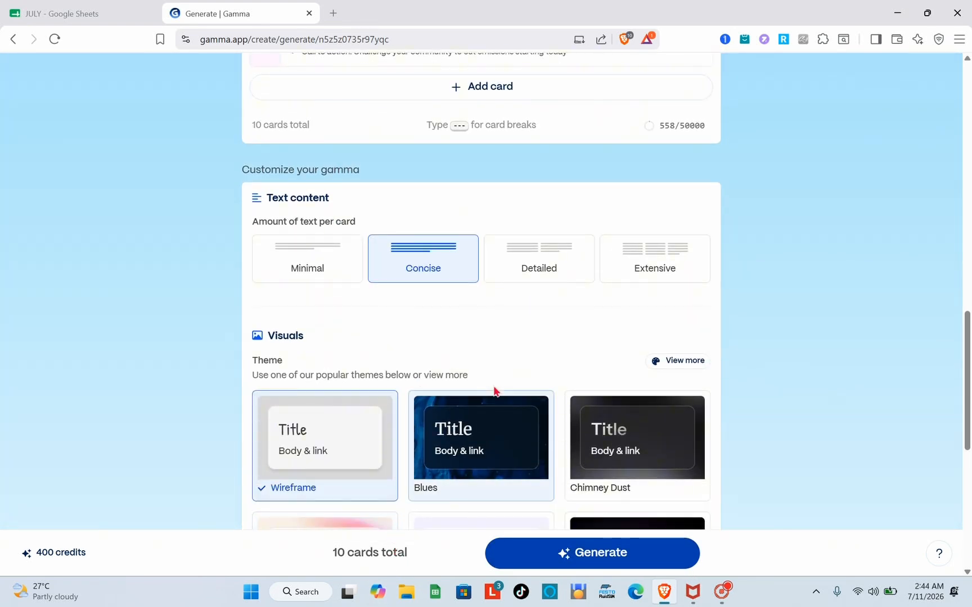
scroll(495, 392, "up", 2)
scroll(495, 393, "down", 8)
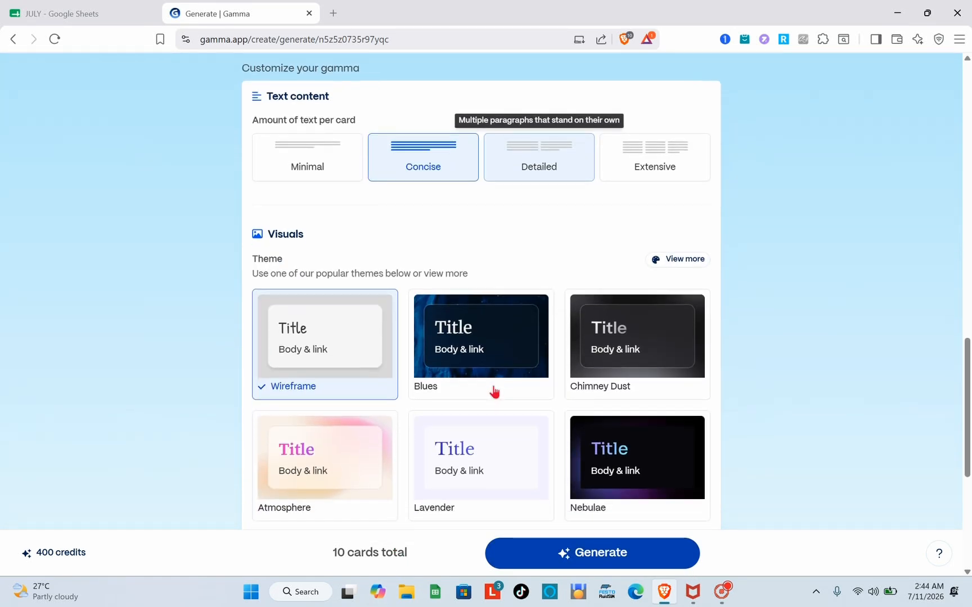
left_click(572, 557)
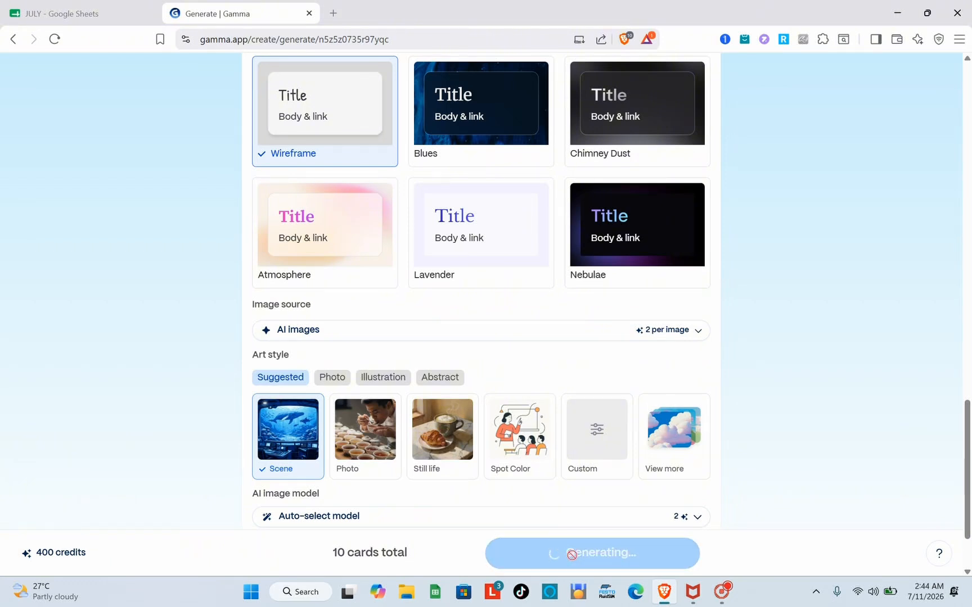
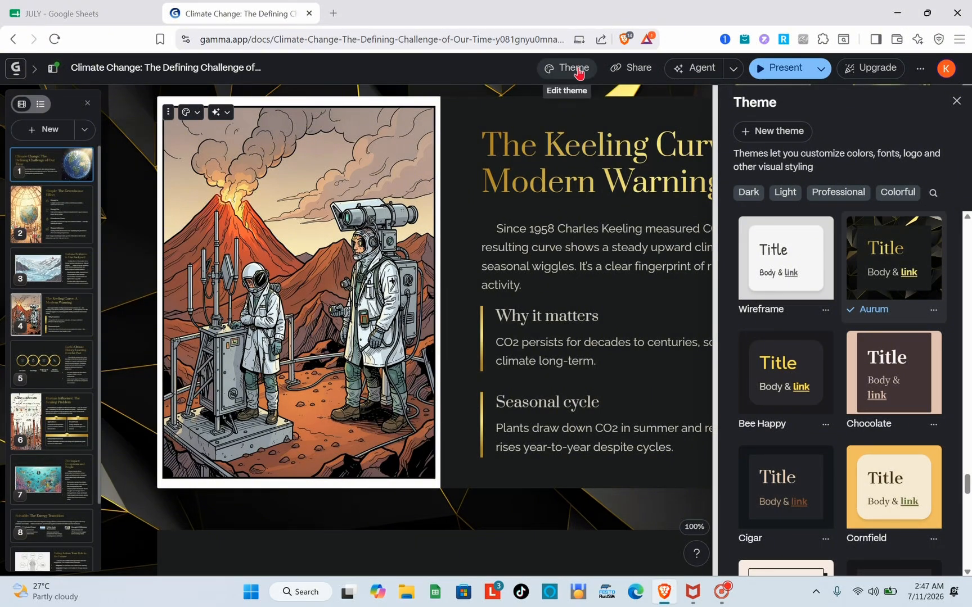
Apply the Chocolate theme to the climate change presentation.
scroll(831, 390, "down", 3)
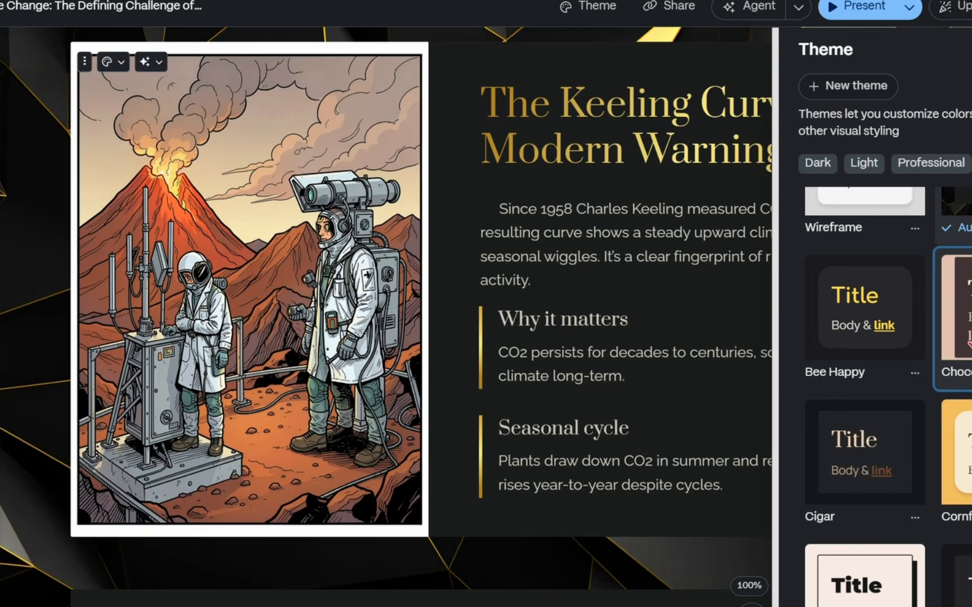
left_click(967, 338)
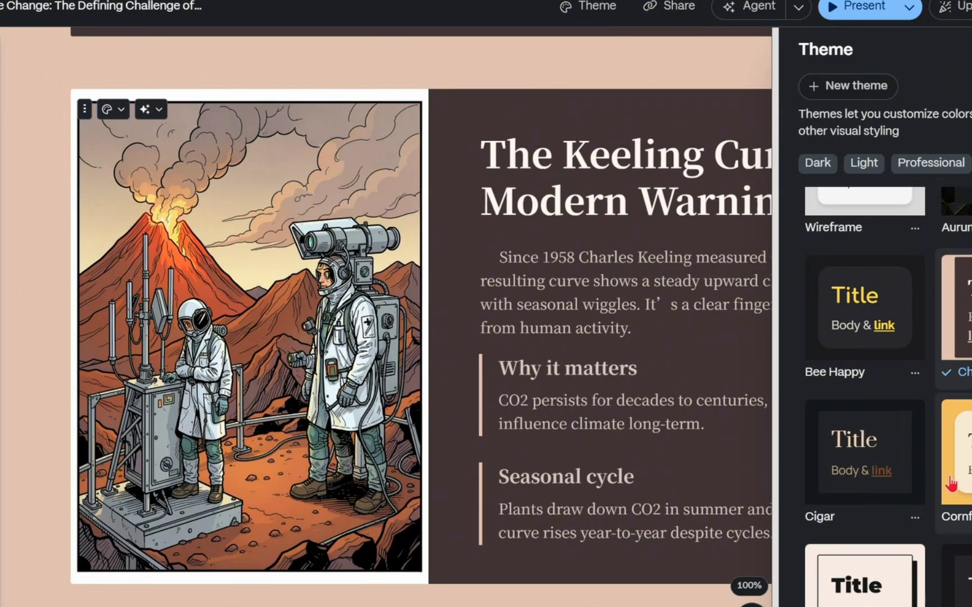
Browse the remaining themes and inspect the restyled cards as far as "The Impact: Ecosystems and People", closing the theme list.
scroll(951, 484, "down", 5)
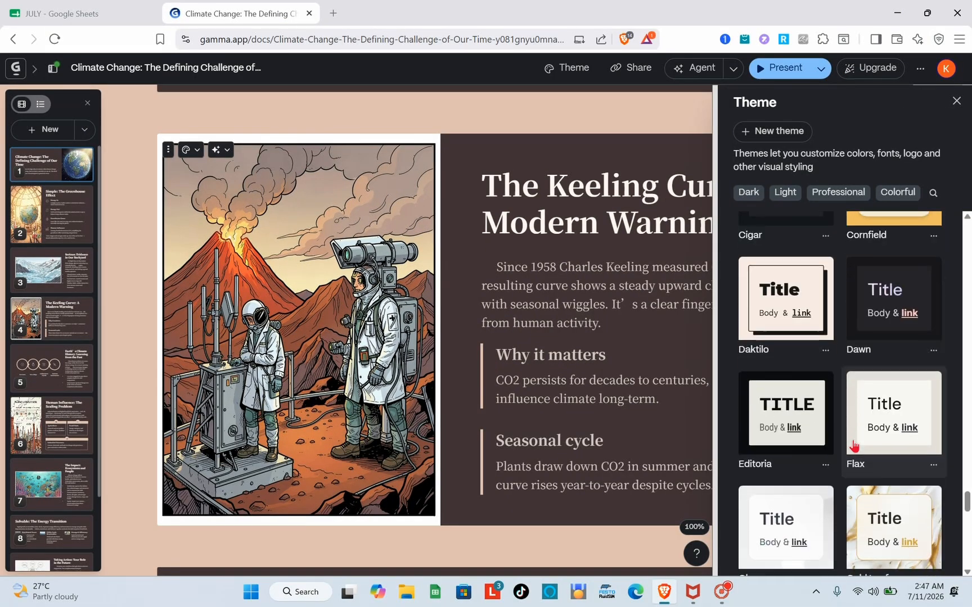
scroll(853, 446, "down", 5)
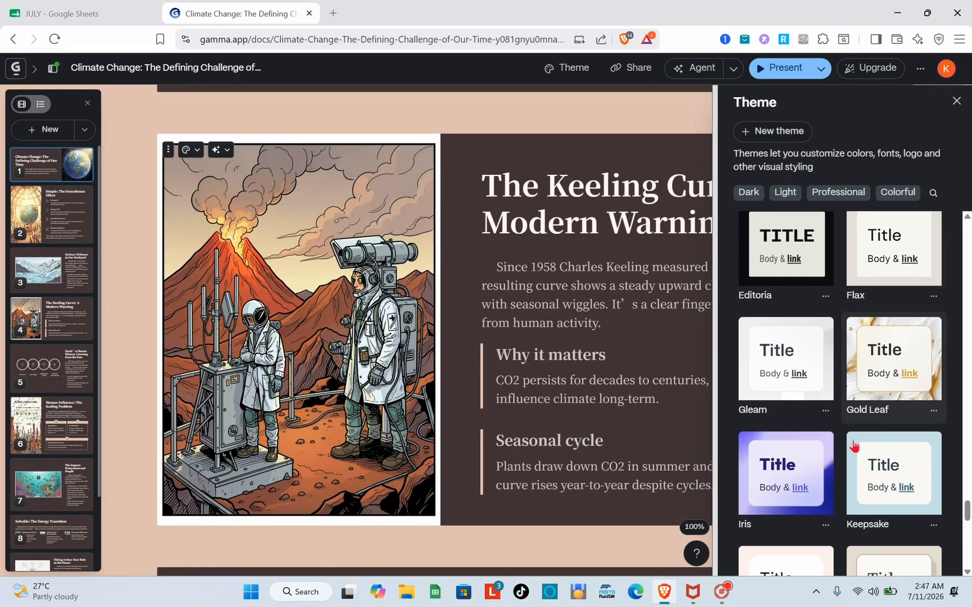
scroll(843, 397, "down", 5)
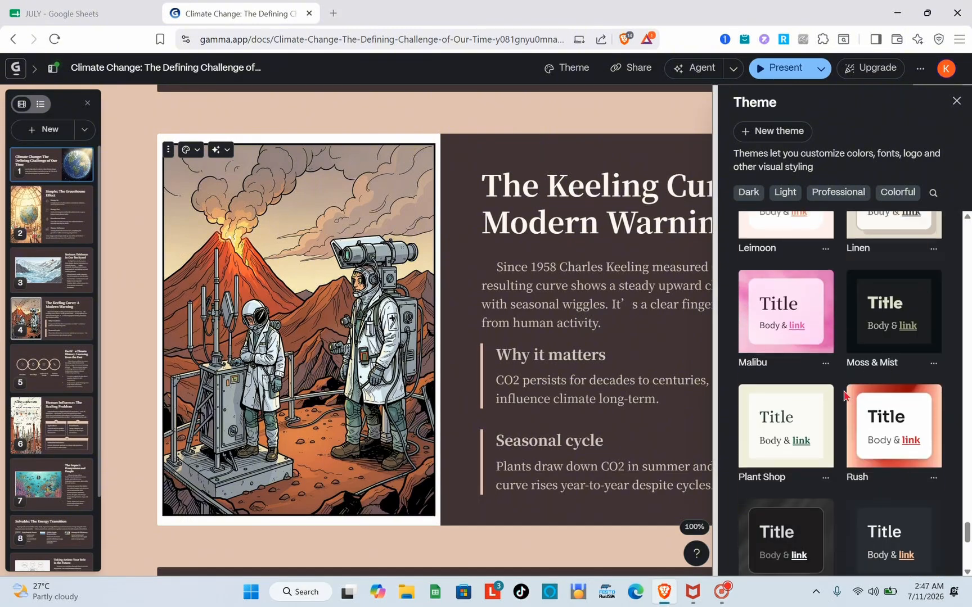
scroll(844, 396, "down", 2)
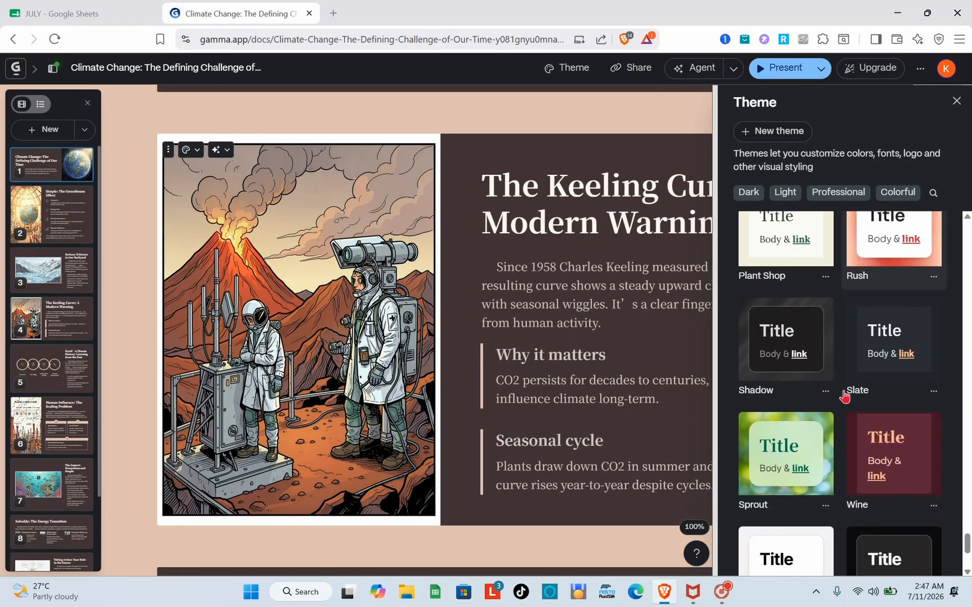
scroll(527, 343, "down", 15)
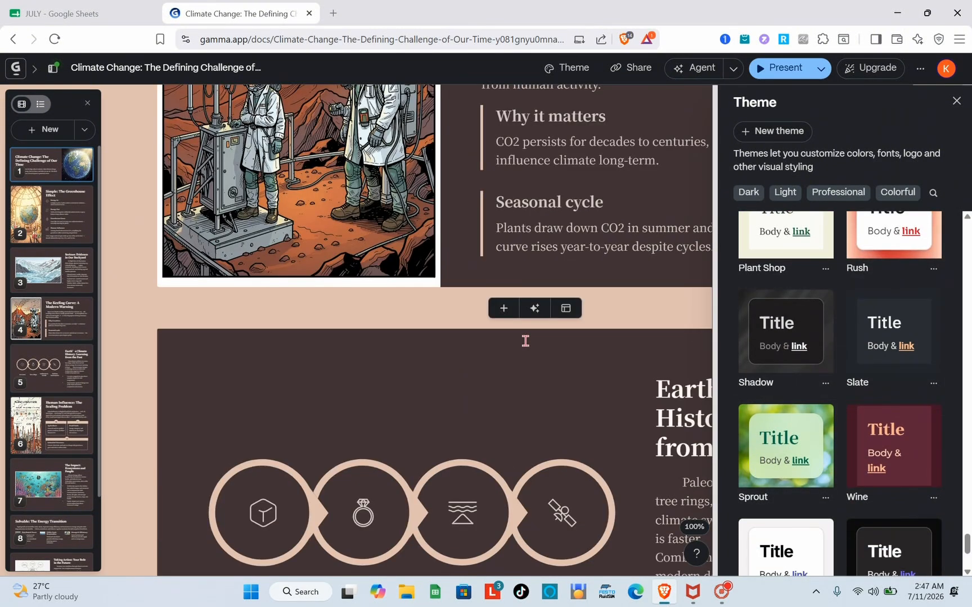
scroll(525, 341, "down", 7)
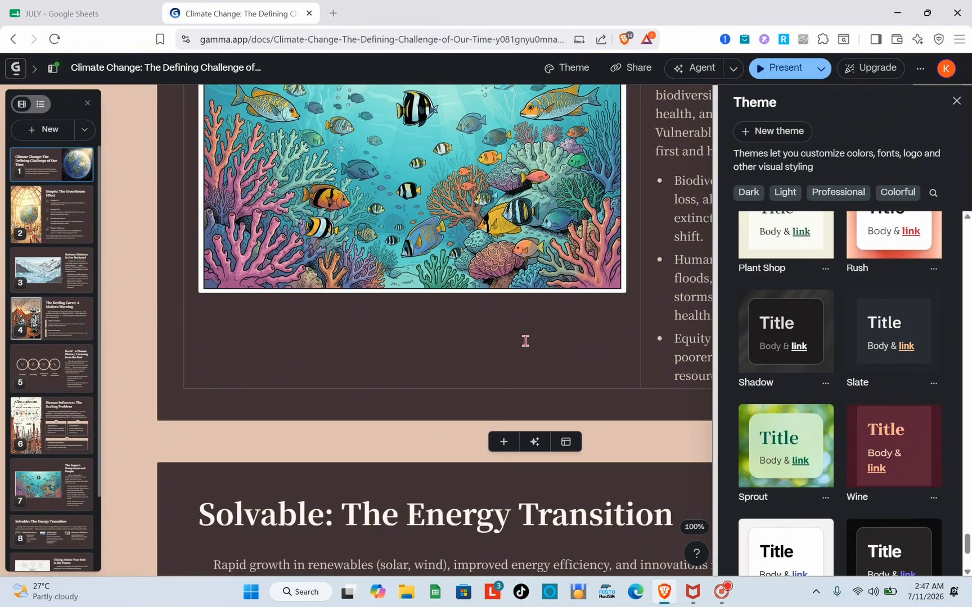
scroll(514, 269, "up", 3)
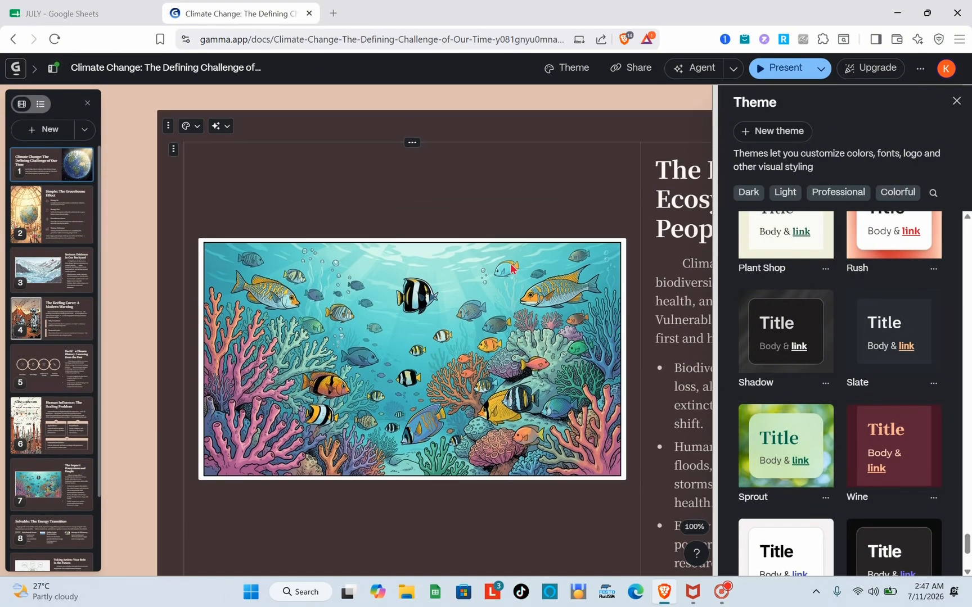
left_click(954, 101)
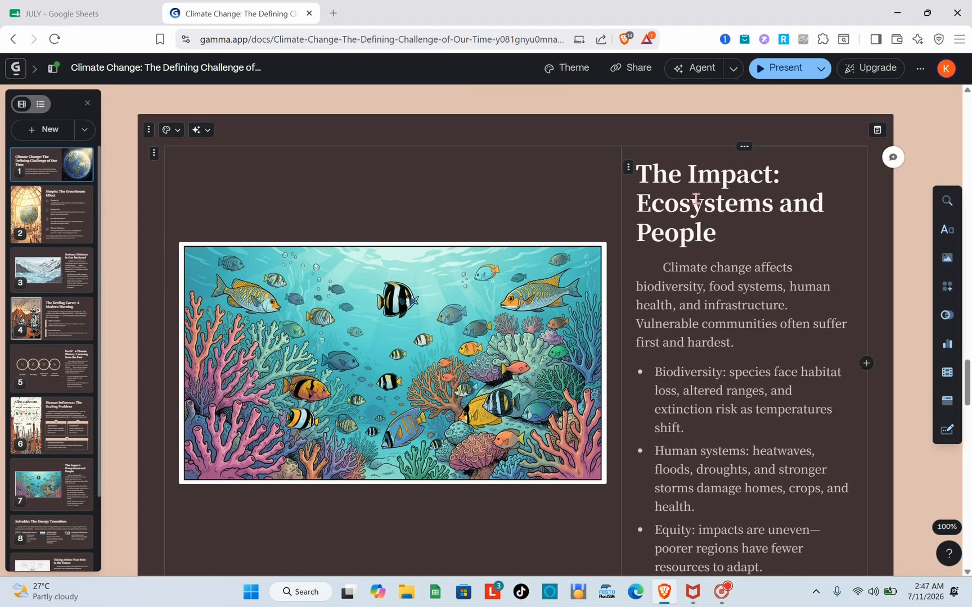
Select the heading "The Impact: Ecosystems and People" on card 7 and examine its text style options.
triple_click(696, 198)
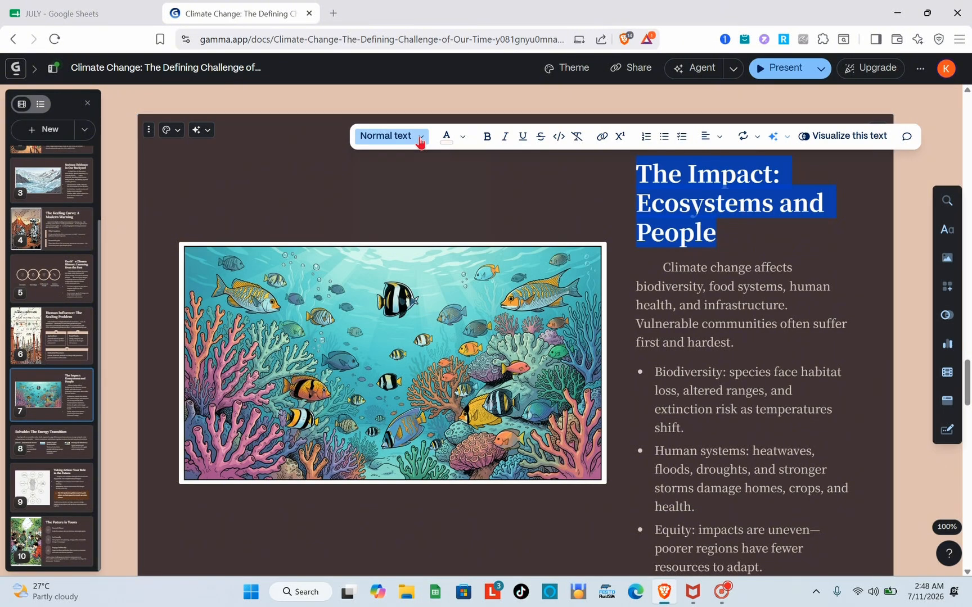
left_click(181, 151)
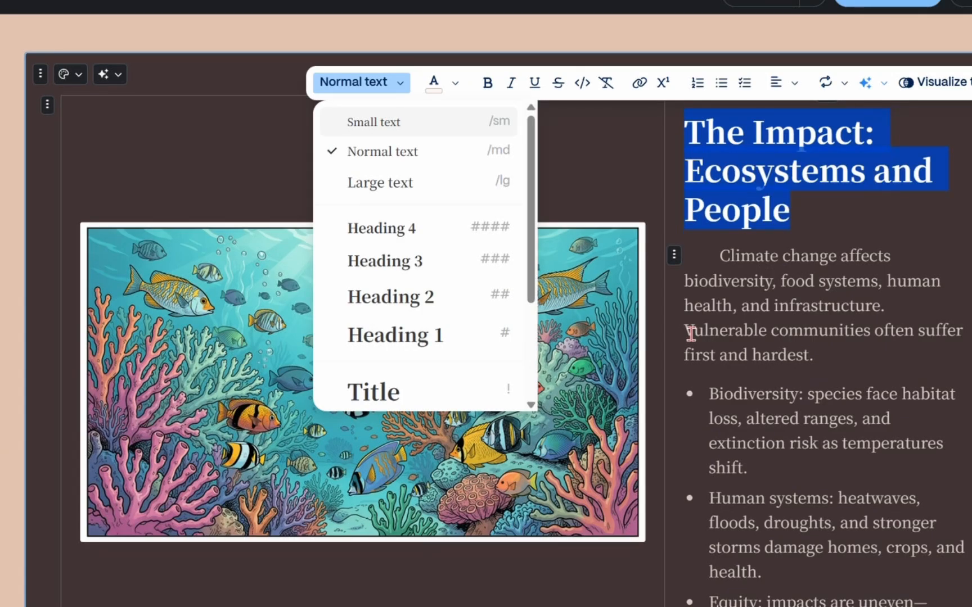
left_click(165, 148)
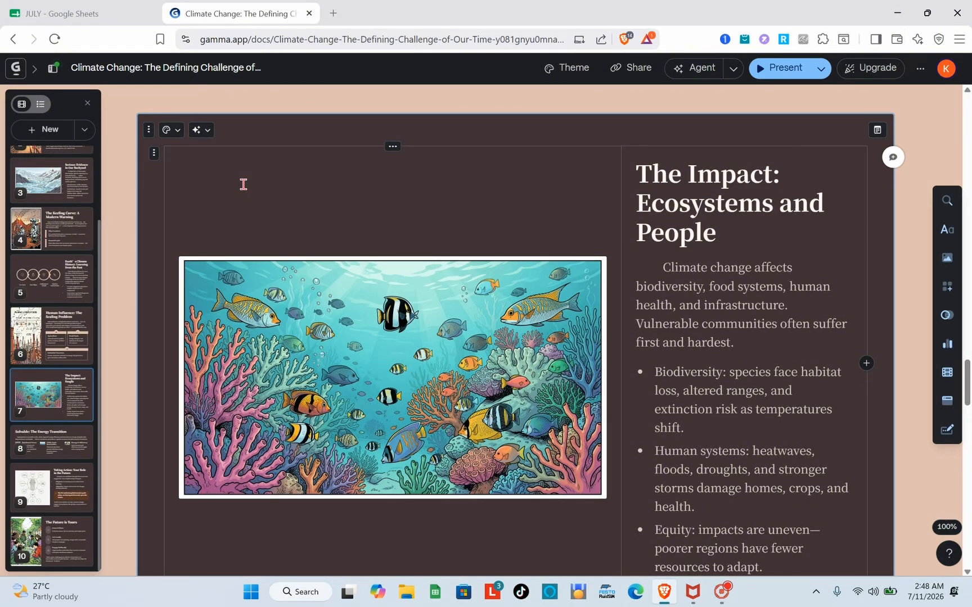
Examine the smart diagrams and image insert options and the AI editing options for card 7.
left_click(946, 316)
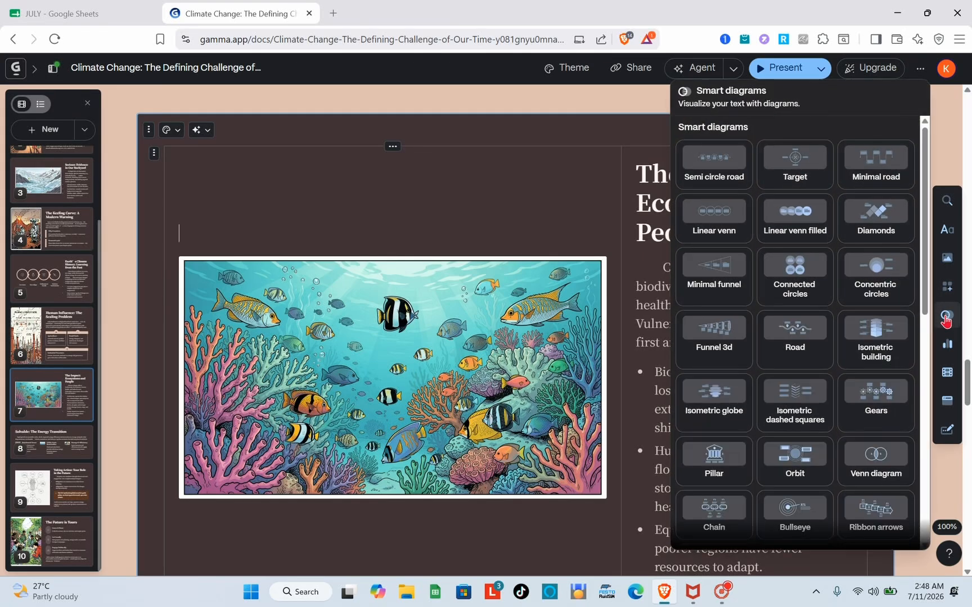
left_click(946, 258)
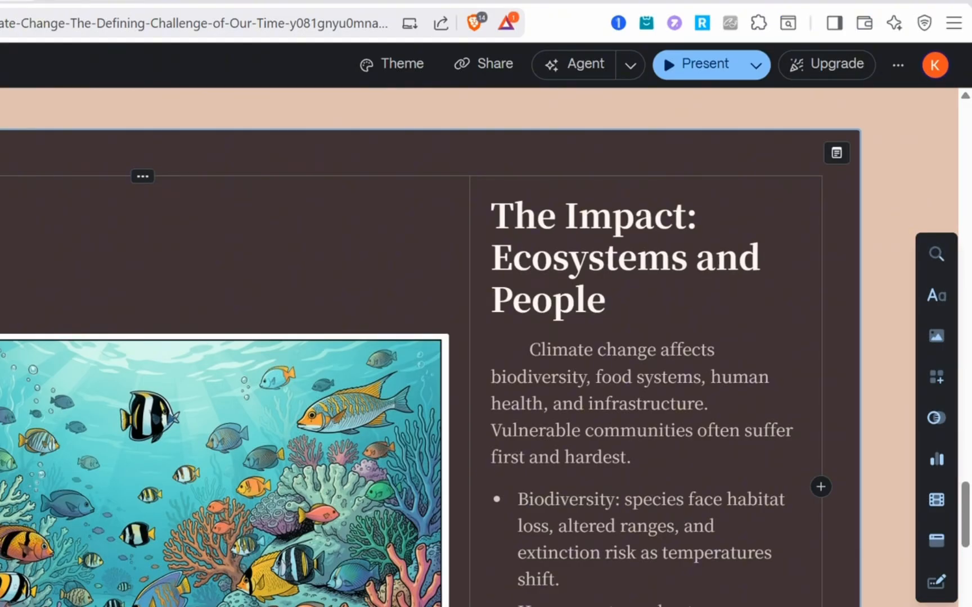
left_click(0, 153)
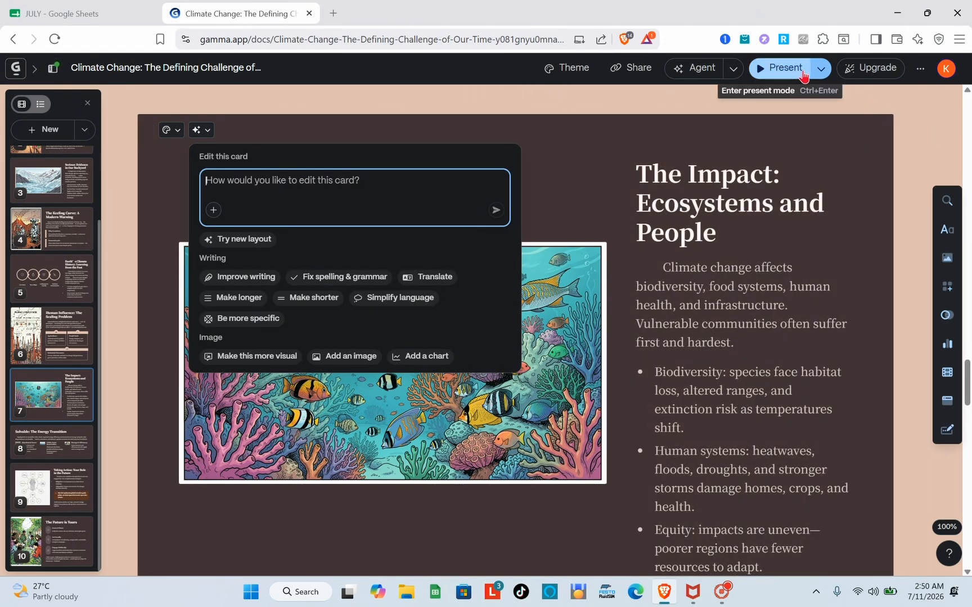
View the presenting options and open the presentation's sharing settings.
left_click(821, 72)
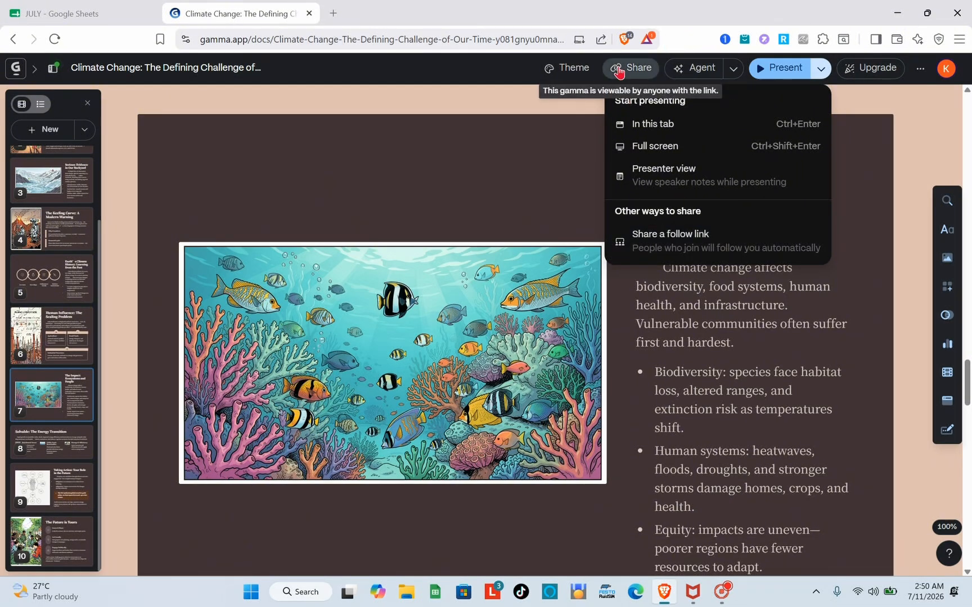
left_click(619, 72)
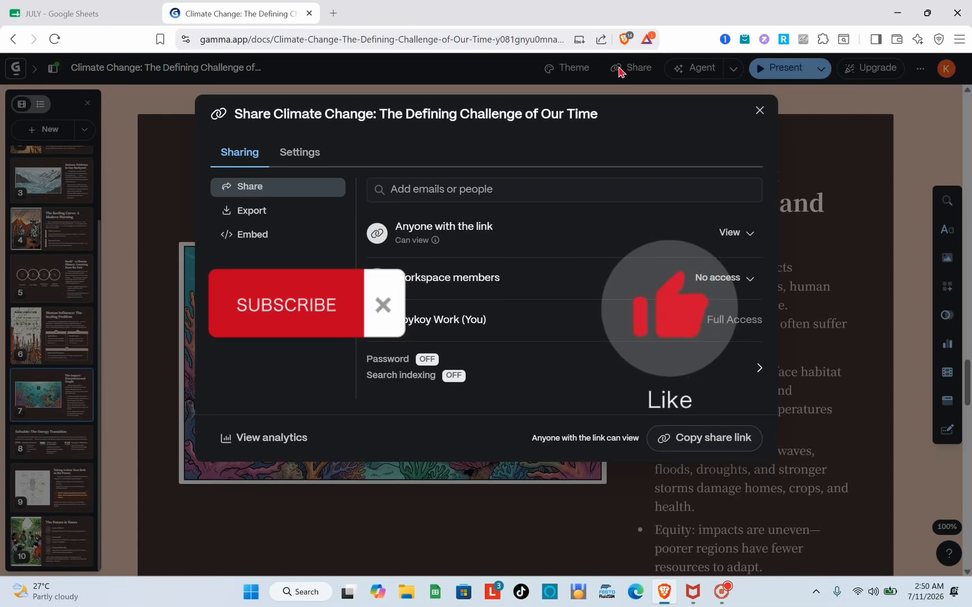